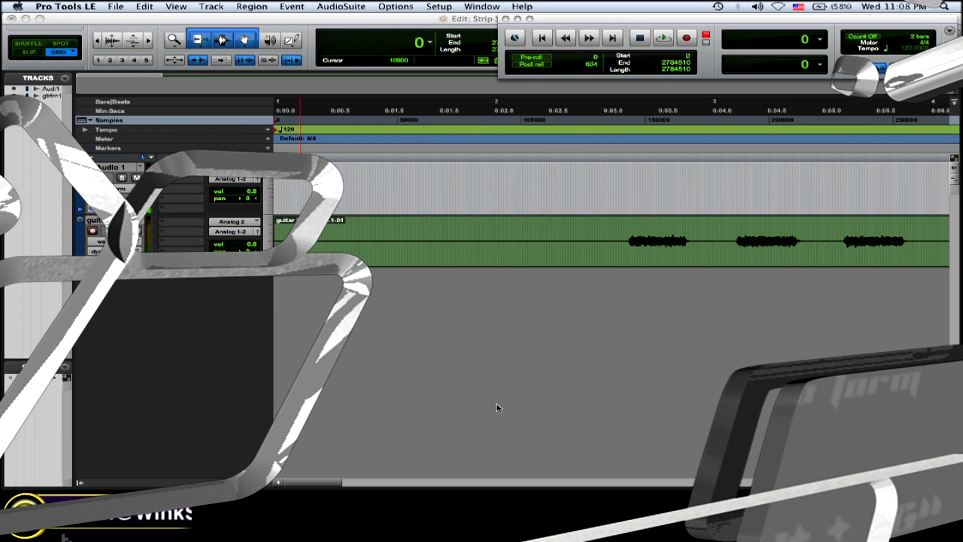
Open the Strip Silence dialog from the Edit menu for the guitar region
left_click(145, 7)
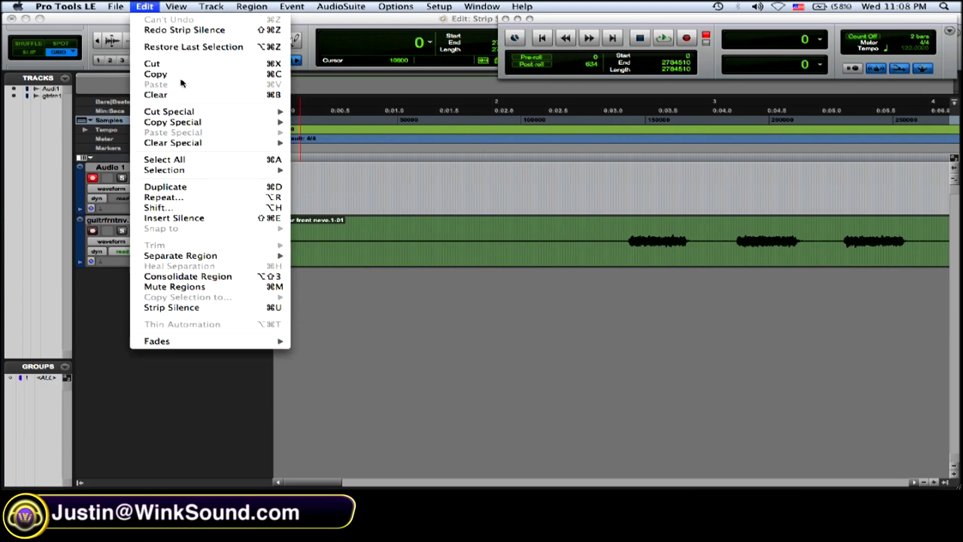
left_click(228, 309)
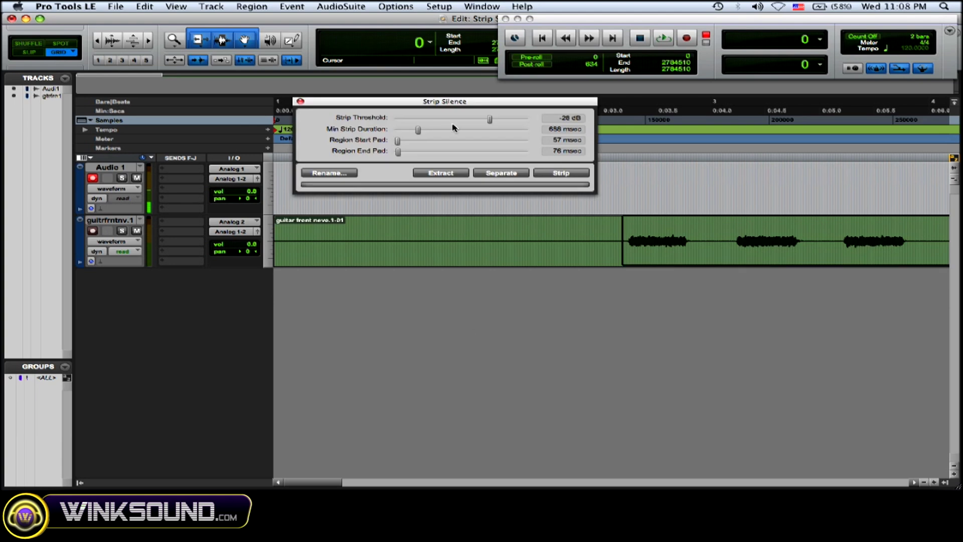
left_click_drag(461, 104, 456, 105)
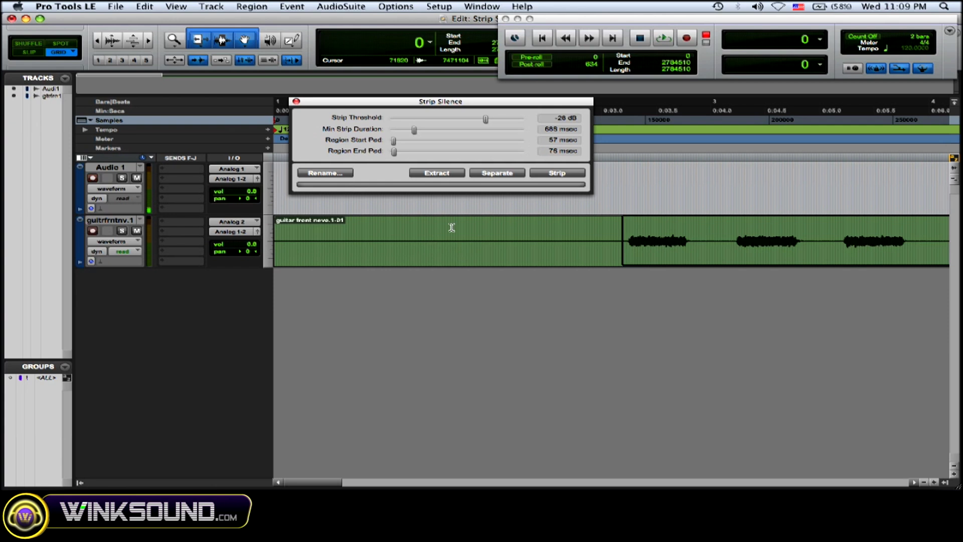
left_click_drag(447, 103, 449, 100)
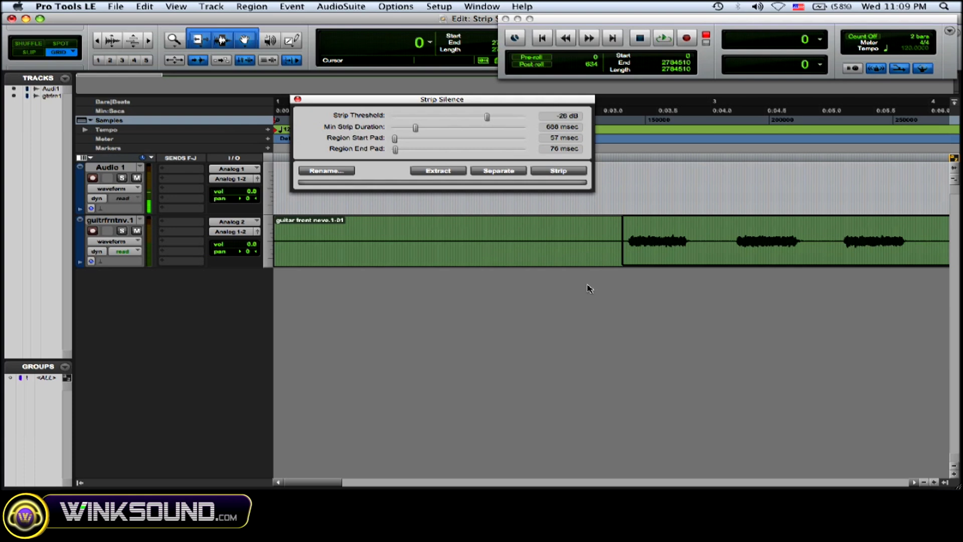
scroll(612, 287, "right", 5)
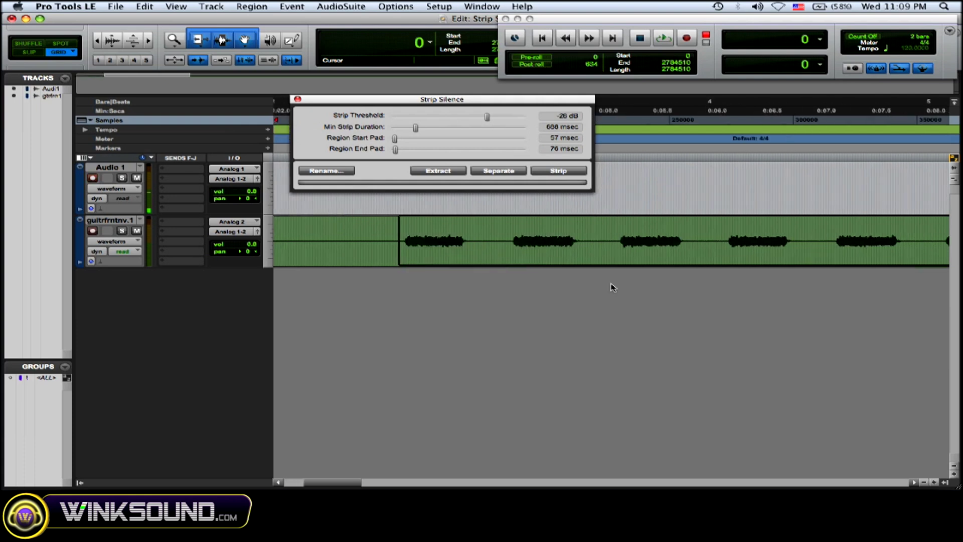
scroll(611, 288, "left", 5)
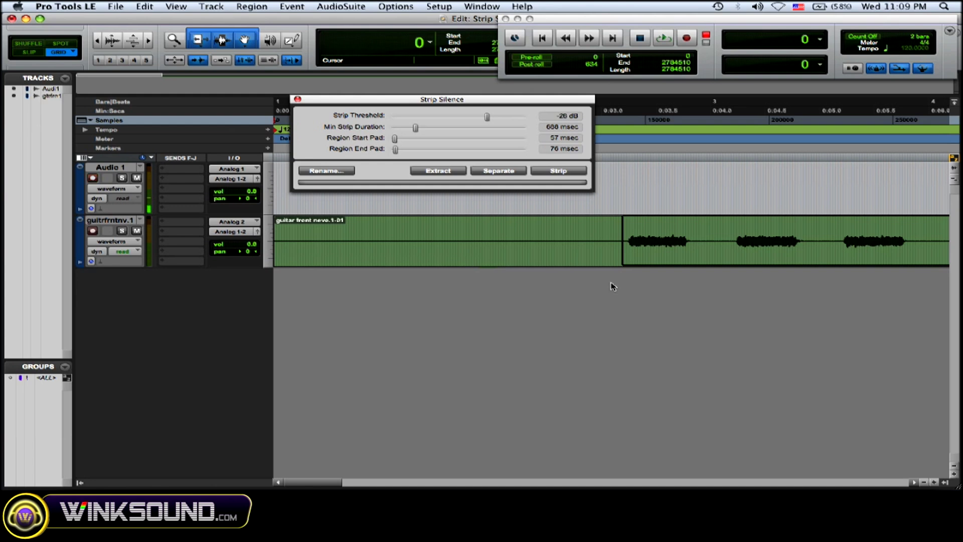
scroll(612, 286, "right", 5)
scroll(612, 286, "right", 5)
scroll(612, 286, "right", 5)
scroll(612, 286, "right", 5)
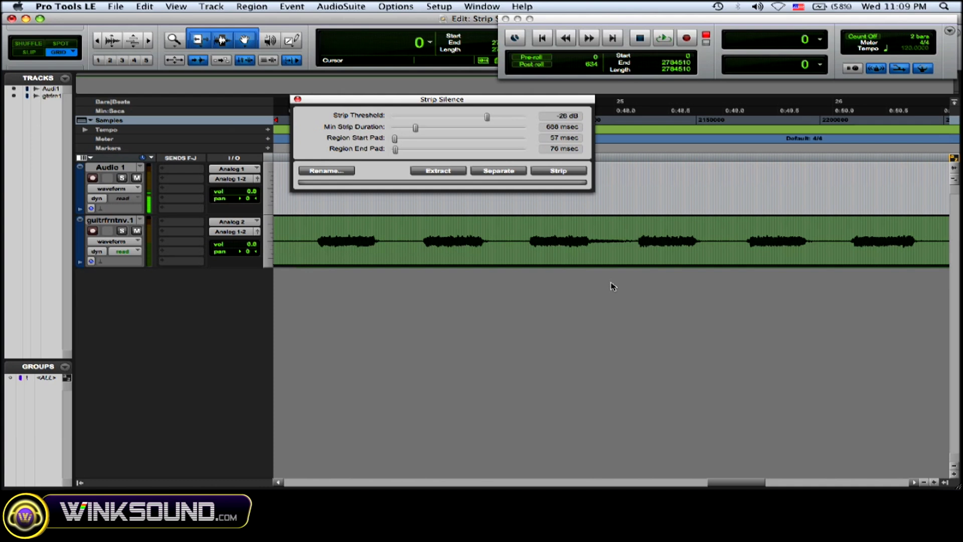
scroll(612, 286, "right", 5)
scroll(612, 287, "left", 10)
scroll(612, 287, "left", 10)
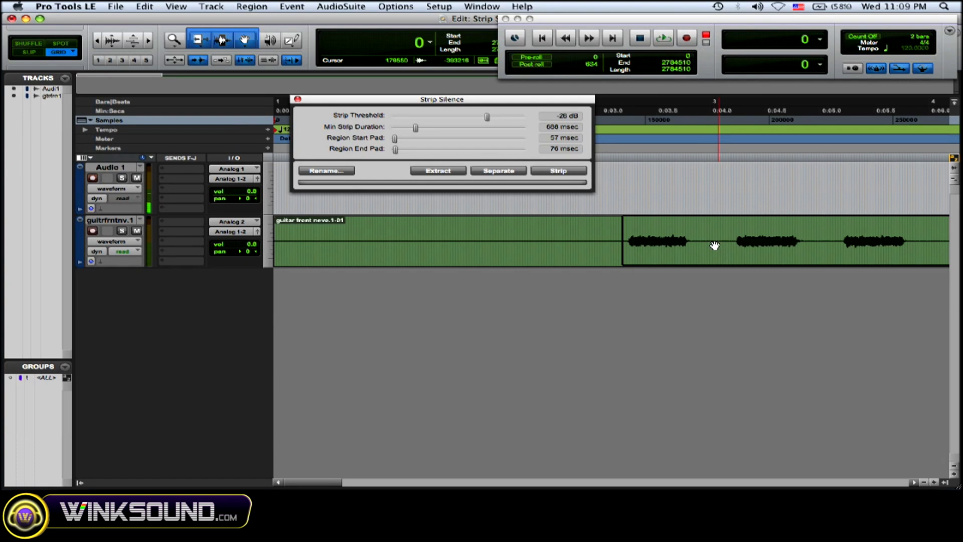
left_click(591, 240)
key("space")
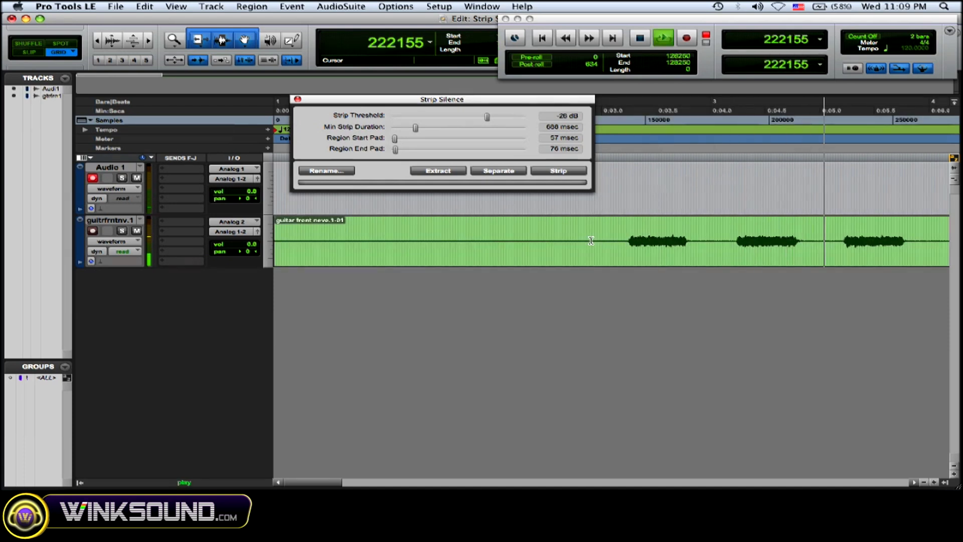
key("space")
left_click(573, 251)
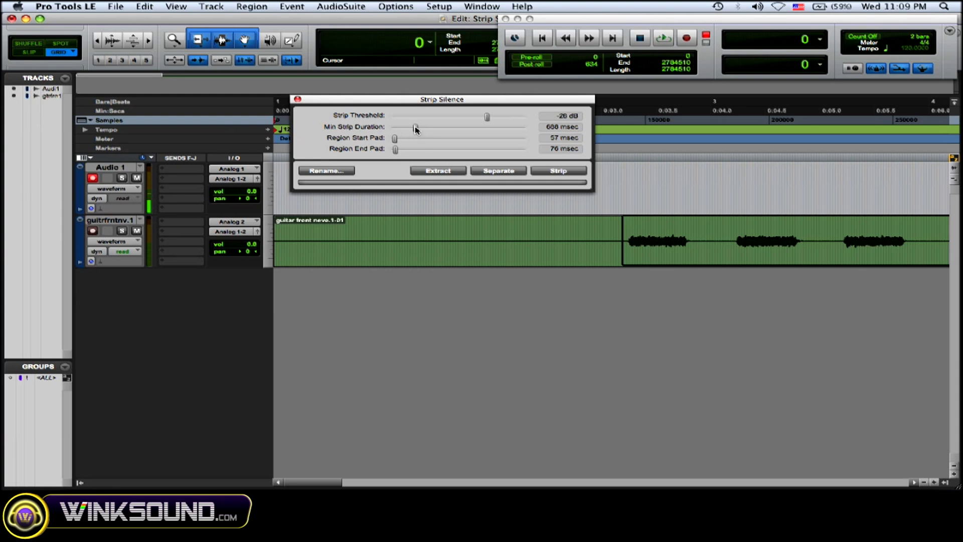
Set Min Strip Duration to 229 msec, Region Start Pad to 0 and End Pad to 19 msec
left_click_drag(413, 129, 400, 131)
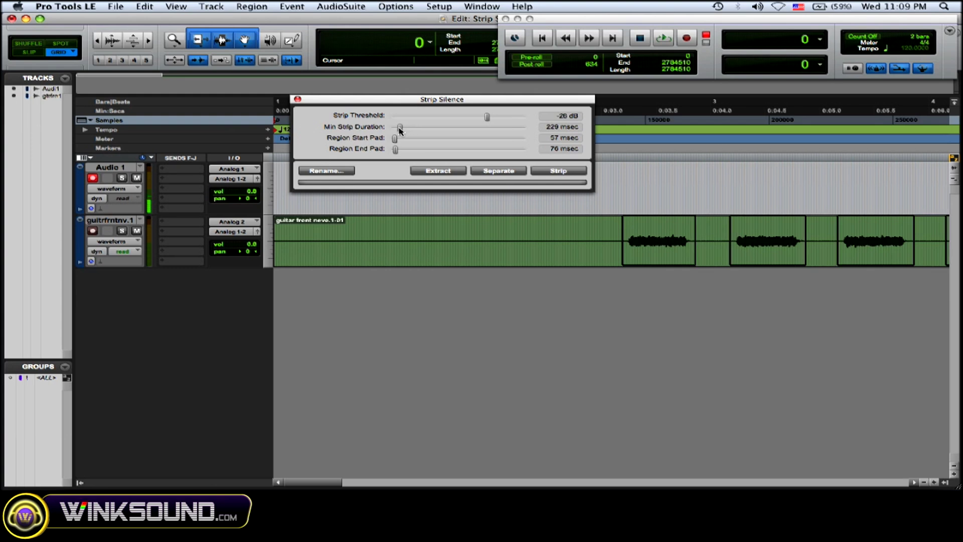
scroll(640, 296, "right", 5)
scroll(640, 297, "right", 5)
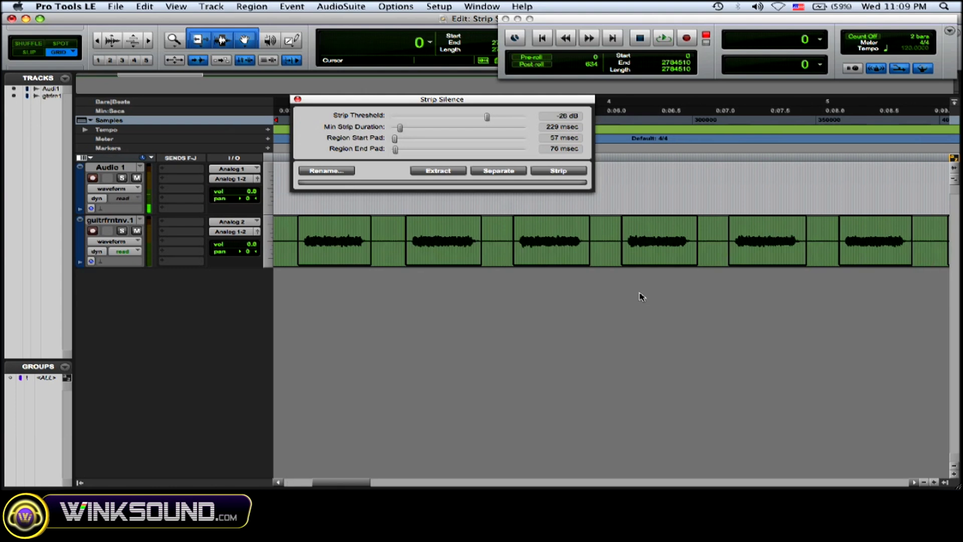
scroll(641, 296, "right", 2)
scroll(641, 297, "left", 5)
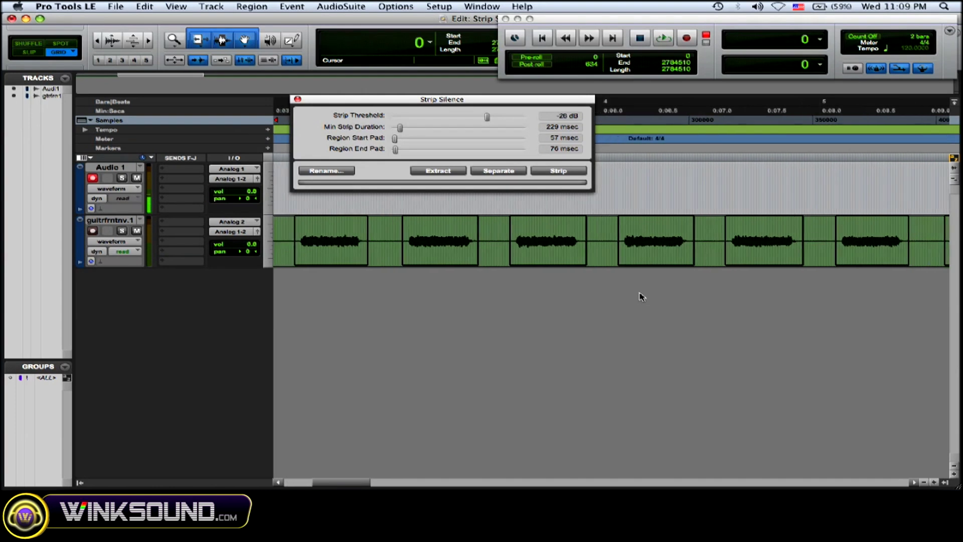
scroll(640, 297, "left", 5)
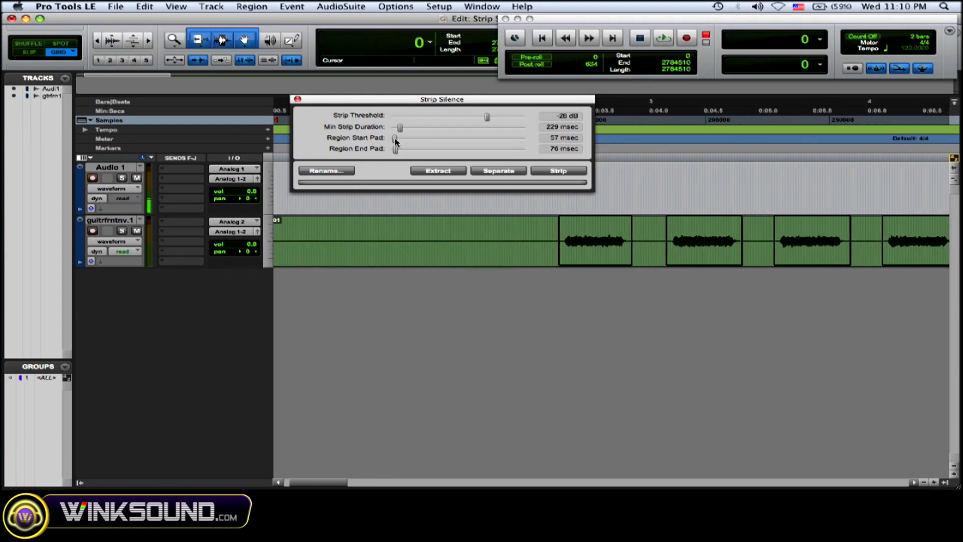
left_click_drag(395, 139, 394, 142)
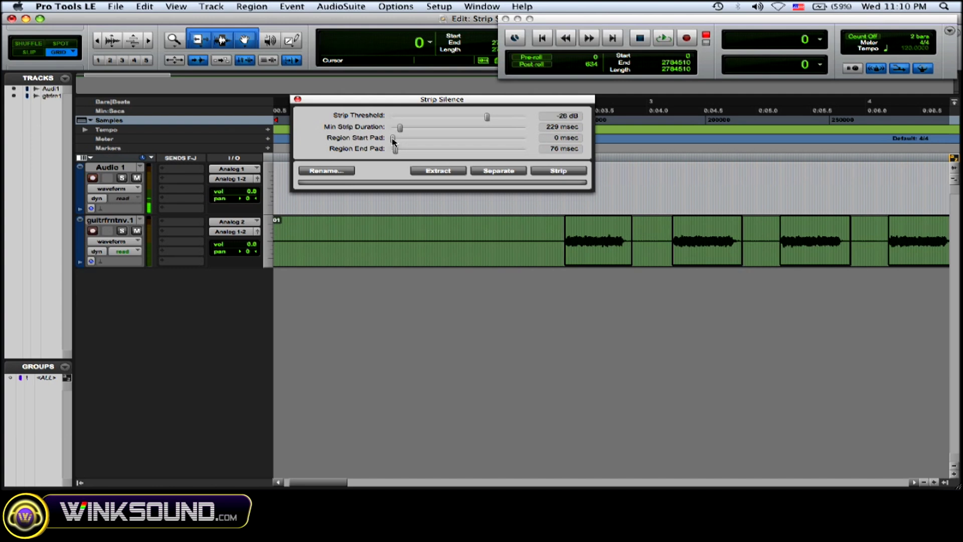
left_click_drag(395, 143, 391, 143)
left_click_drag(397, 149, 394, 150)
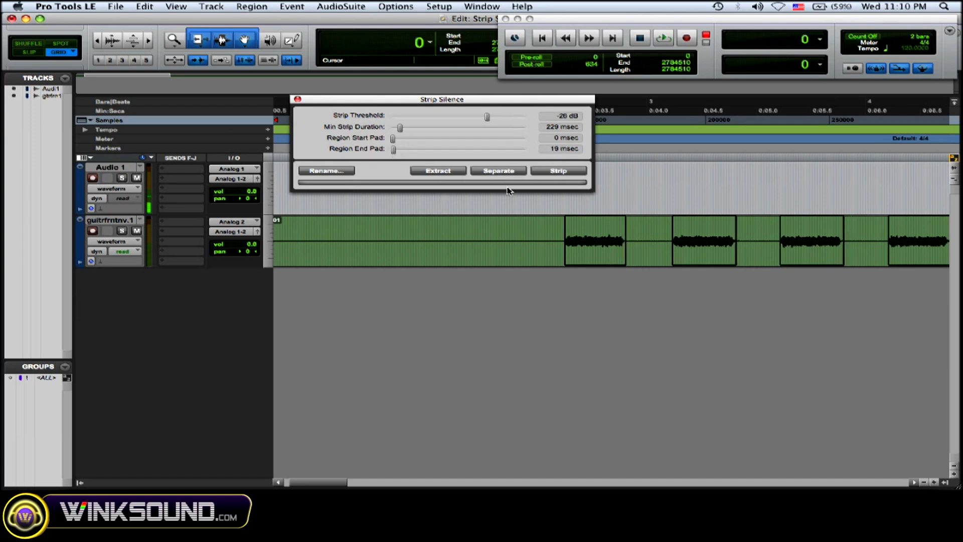
Strip silence from the guitar region, then undo the strip
left_click(560, 172)
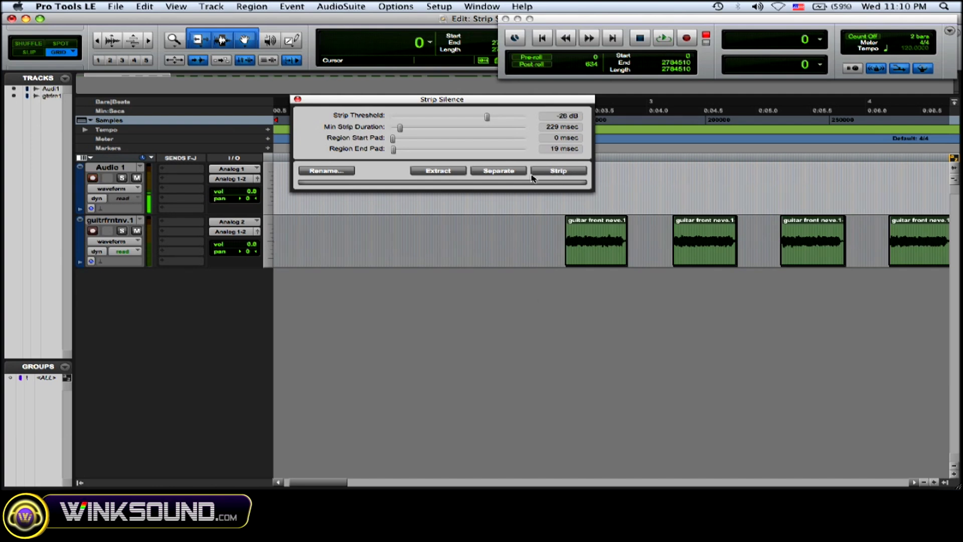
left_click(150, 6)
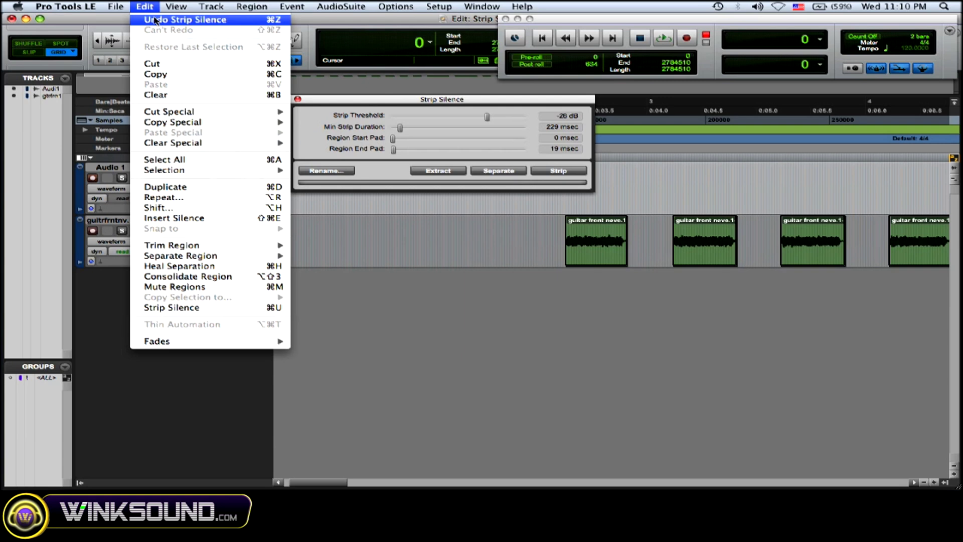
left_click(157, 21)
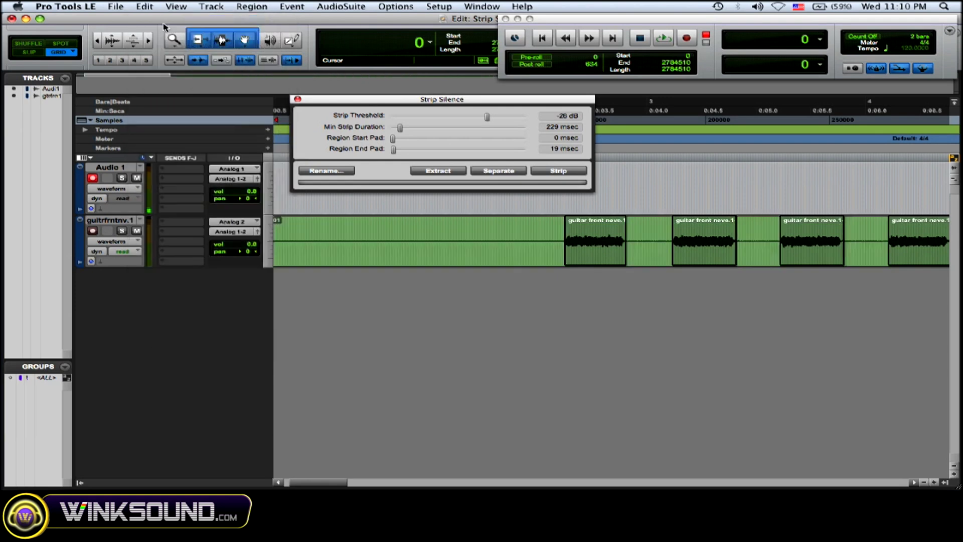
Extract the guitar notes so only the hum between them remains as regions
left_click(448, 172)
scroll(560, 336, "right", 2)
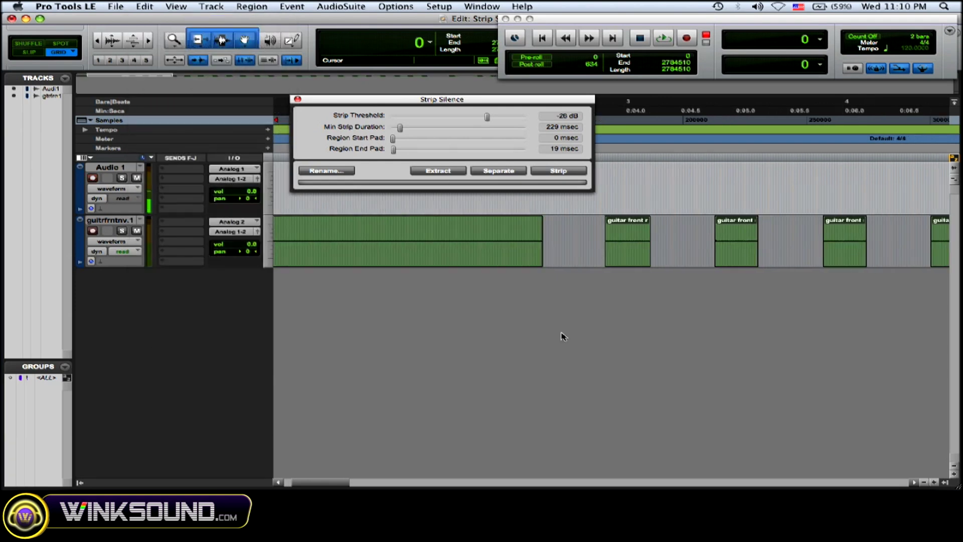
scroll(563, 337, "right", 5)
scroll(567, 336, "right", 5)
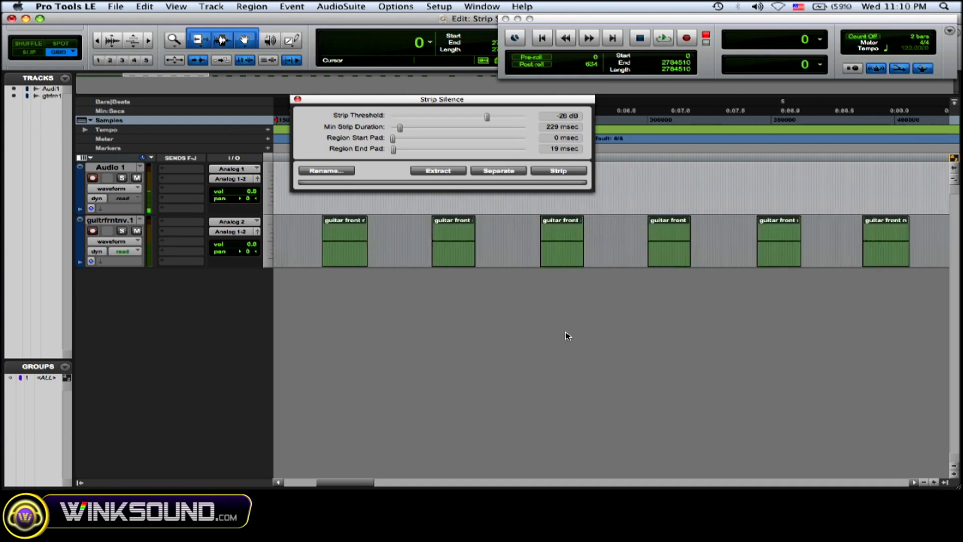
scroll(566, 336, "right", 5)
scroll(566, 335, "right", 5)
scroll(567, 335, "left", 2)
scroll(567, 336, "left", 2)
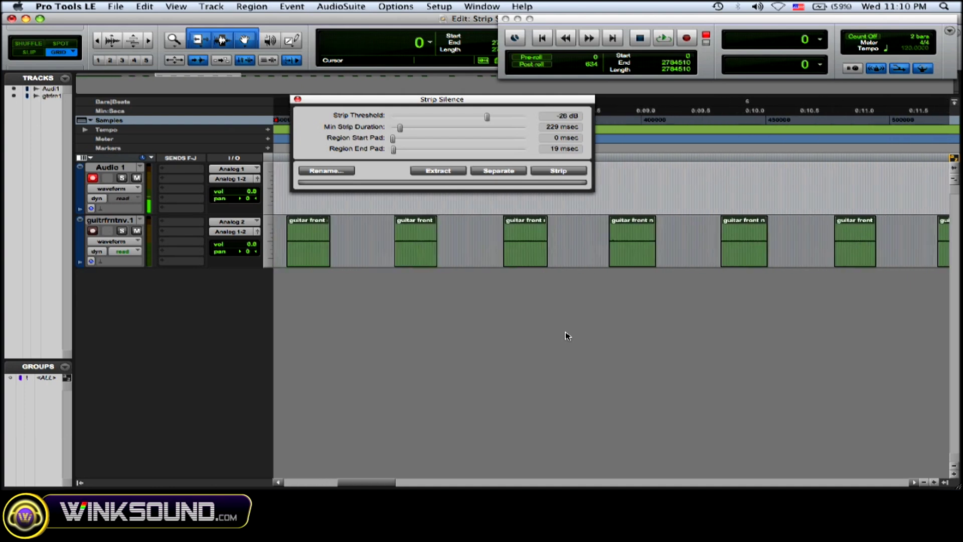
scroll(567, 336, "left", 2)
scroll(566, 335, "left", 2)
scroll(566, 335, "left", 3)
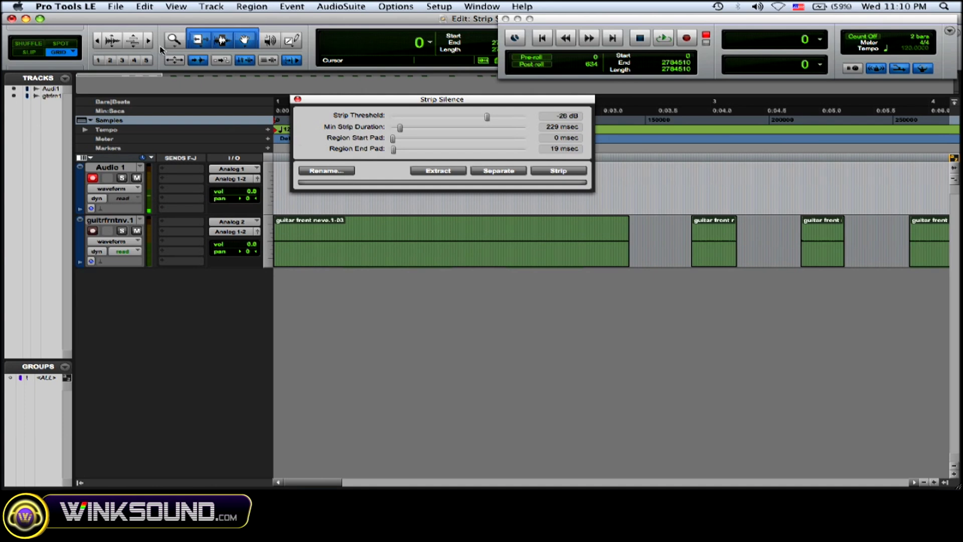
left_click(144, 7)
Undo the extract, preview note boundaries with Separate, then apply Strip
left_click(144, 20)
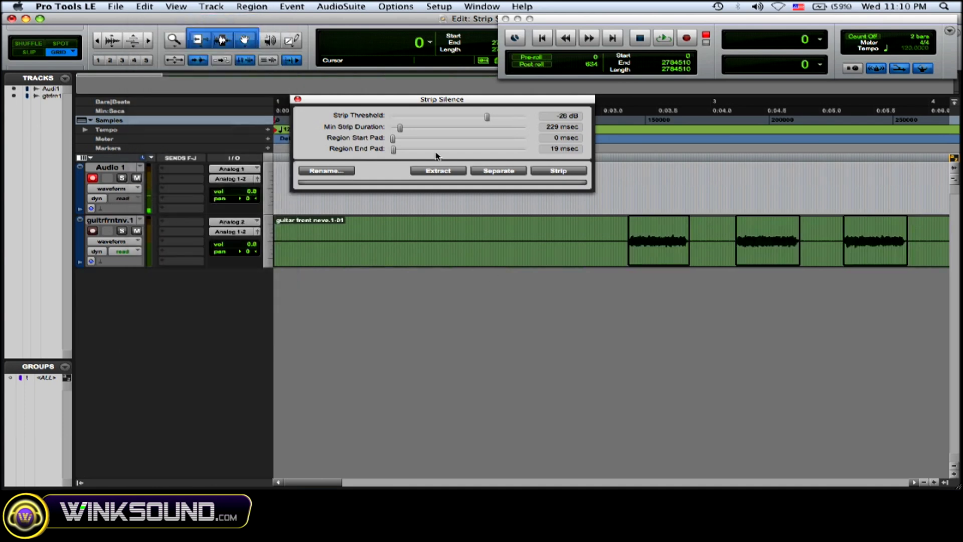
left_click(509, 172)
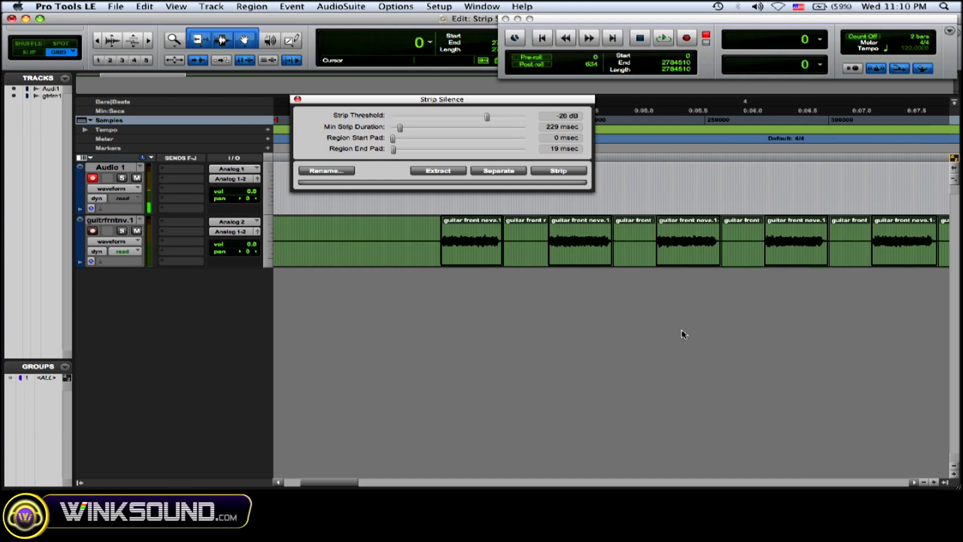
left_click(558, 172)
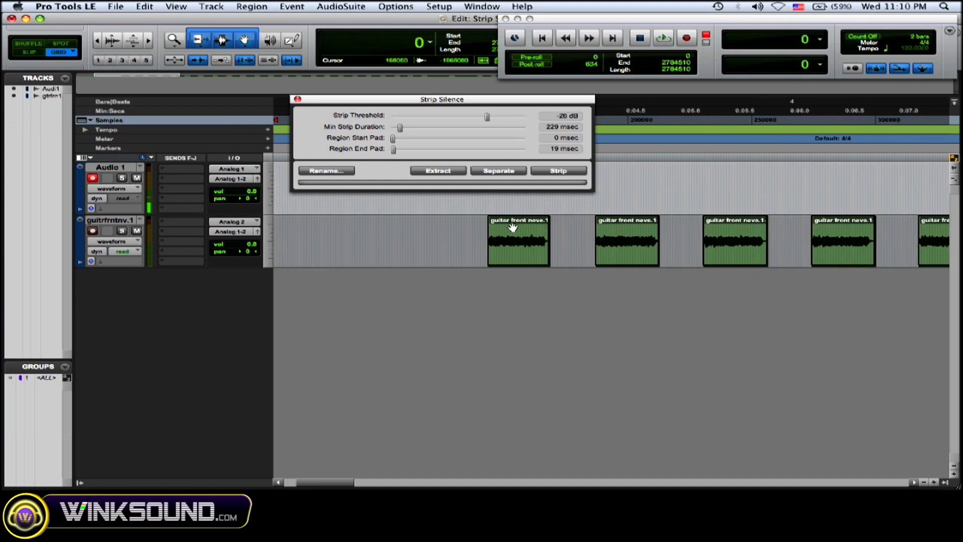
left_click(465, 236)
key("space")
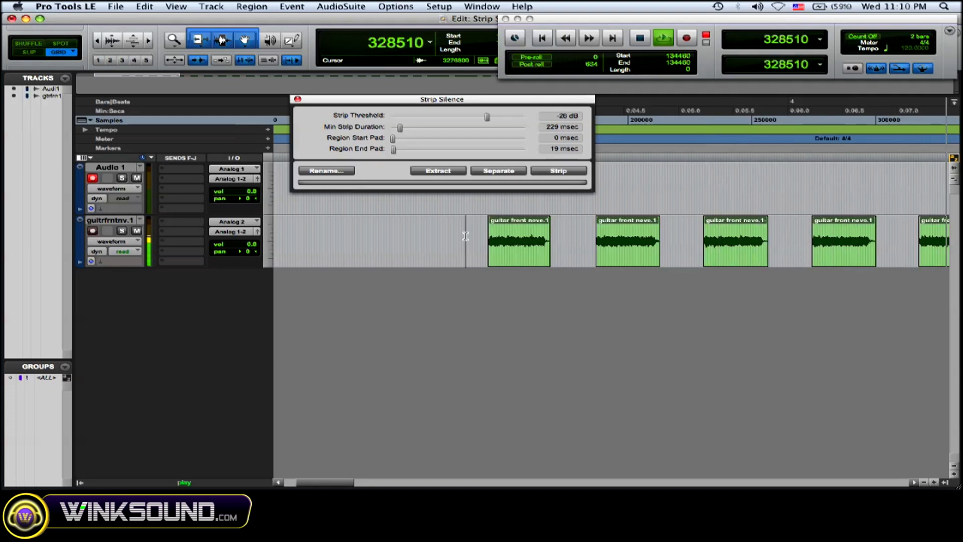
scroll(468, 235, "left", 3)
scroll(467, 235, "left", 2)
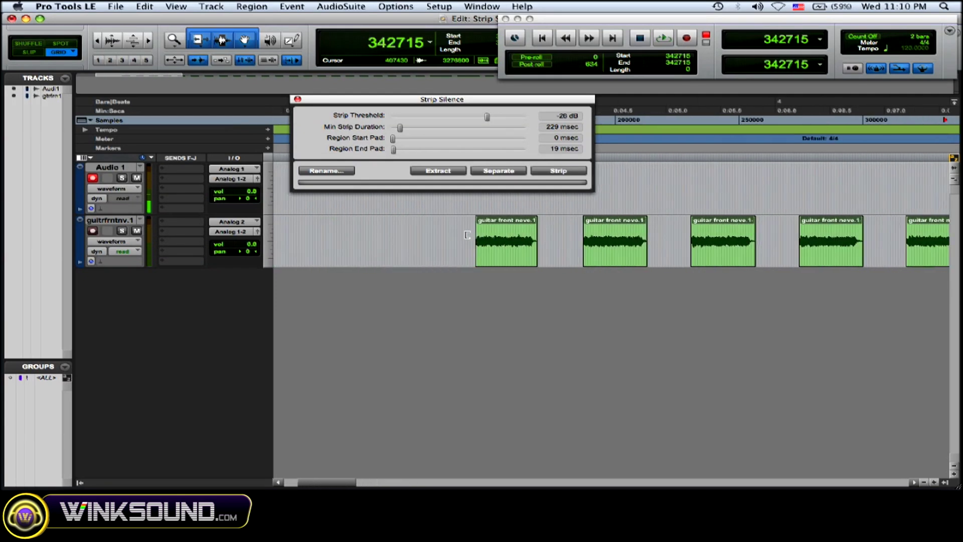